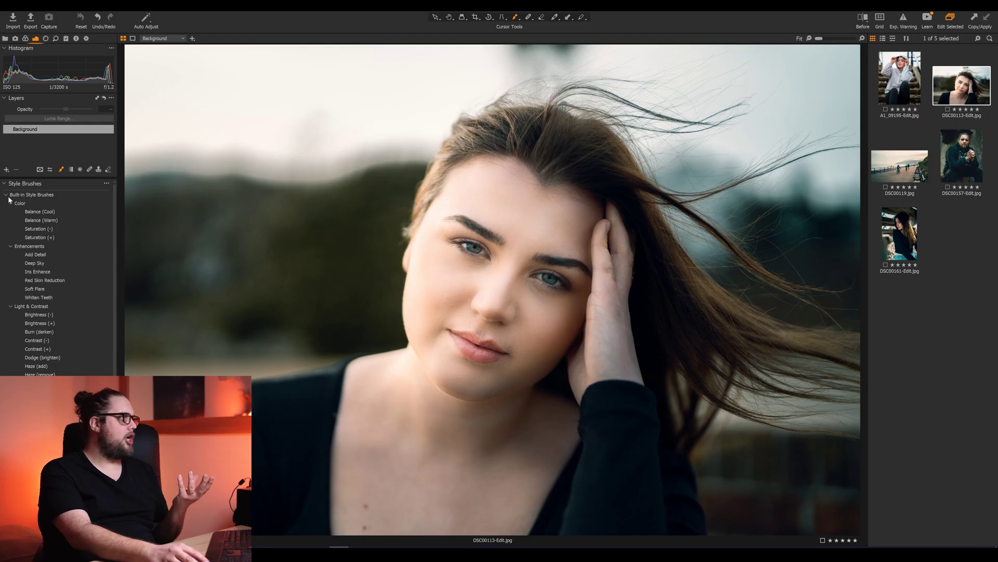
Reveal the built-in Color, Enhancements and Light & Contrast brushes in the Style Brushes tool.
{"action": "left_click", "coordinate": [6, 196]}
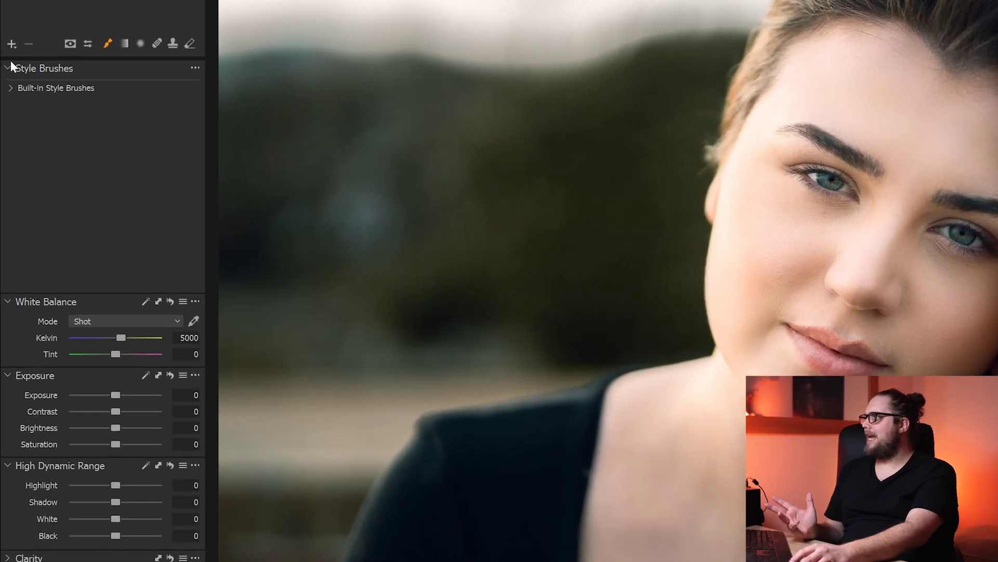
{"action": "left_click", "coordinate": [10, 65]}
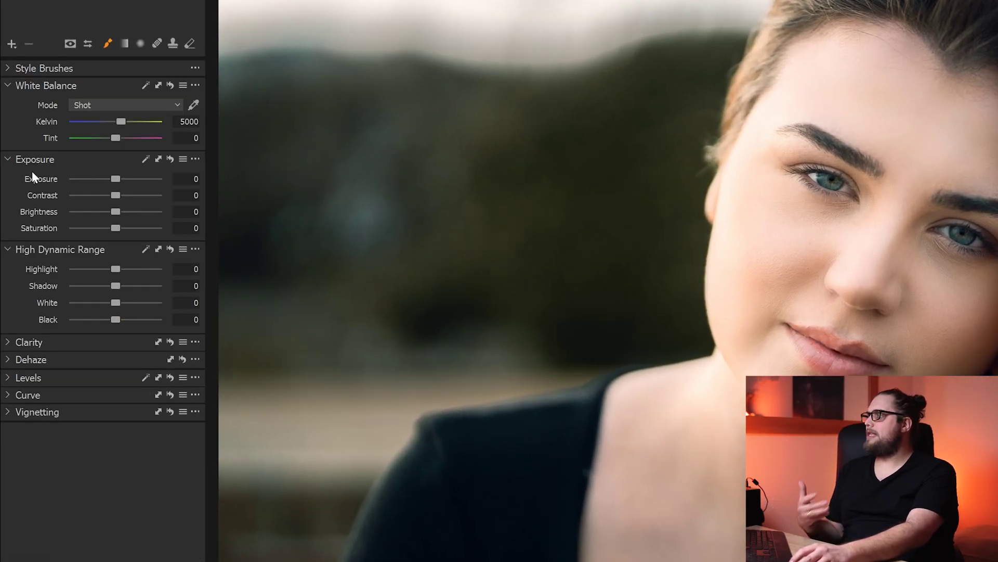
{"action": "left_click", "coordinate": [8, 68]}
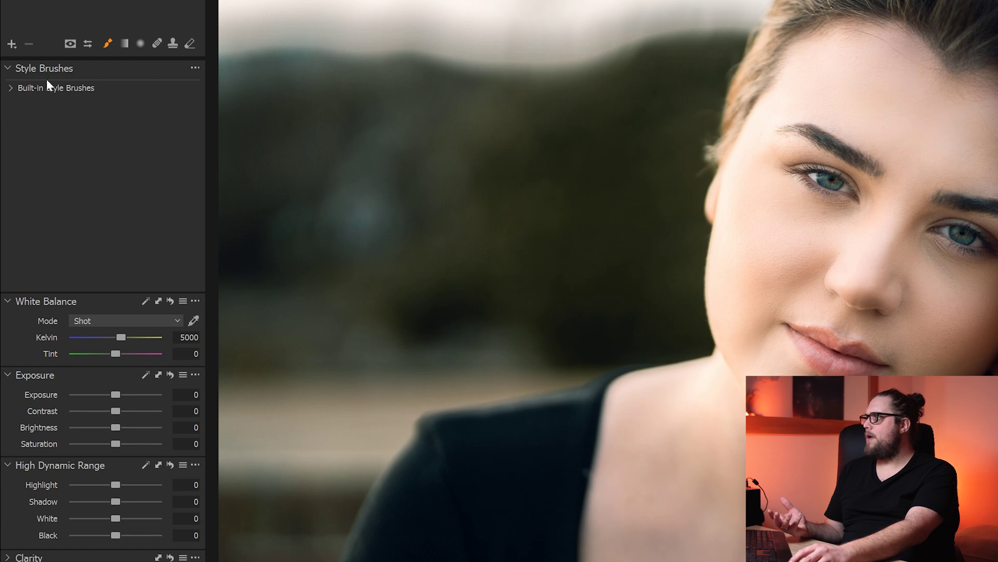
{"action": "left_click", "coordinate": [14, 89]}
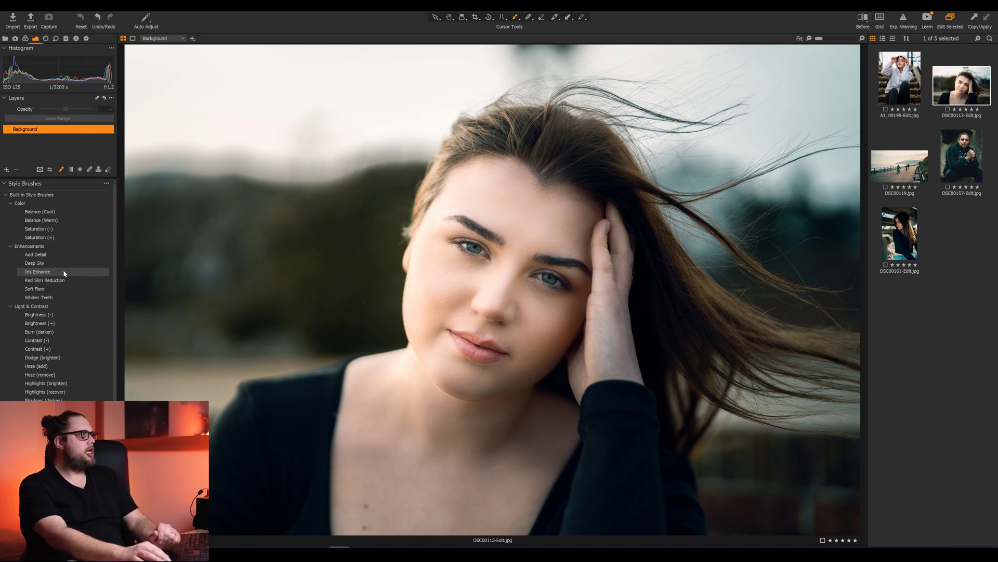
Select the Iris Enhance brush and paint it over the model's left iris.
{"action": "left_click", "coordinate": [55, 273]}
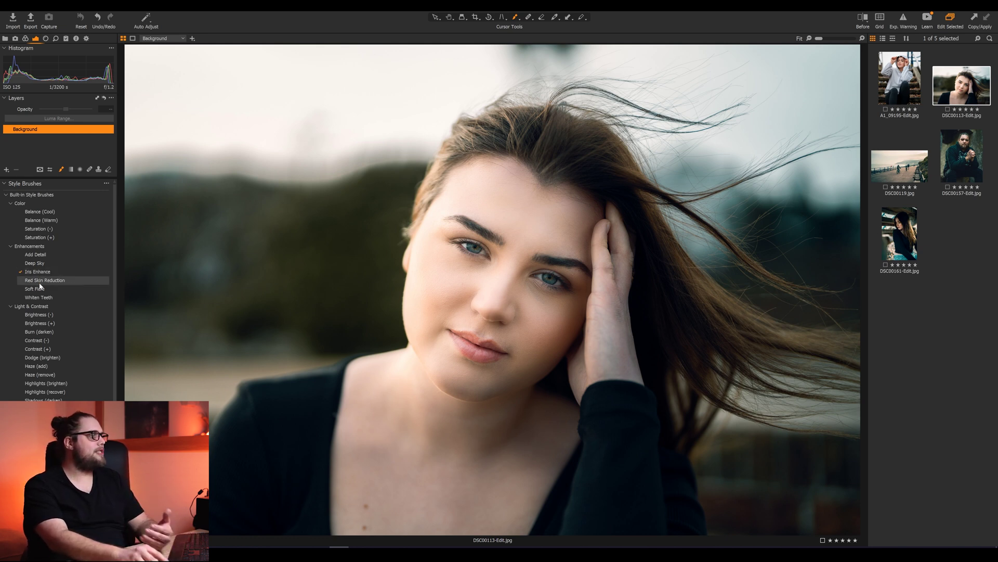
{"action": "right_click", "coordinate": [502, 248]}
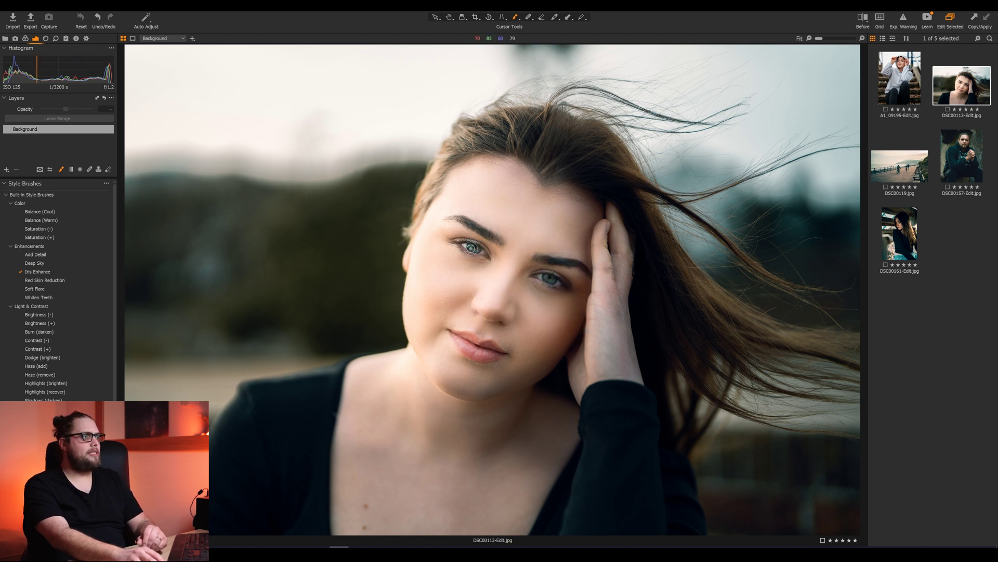
{"action": "left_click_drag", "start_coordinate": [471, 248], "coordinate": [472, 247]}
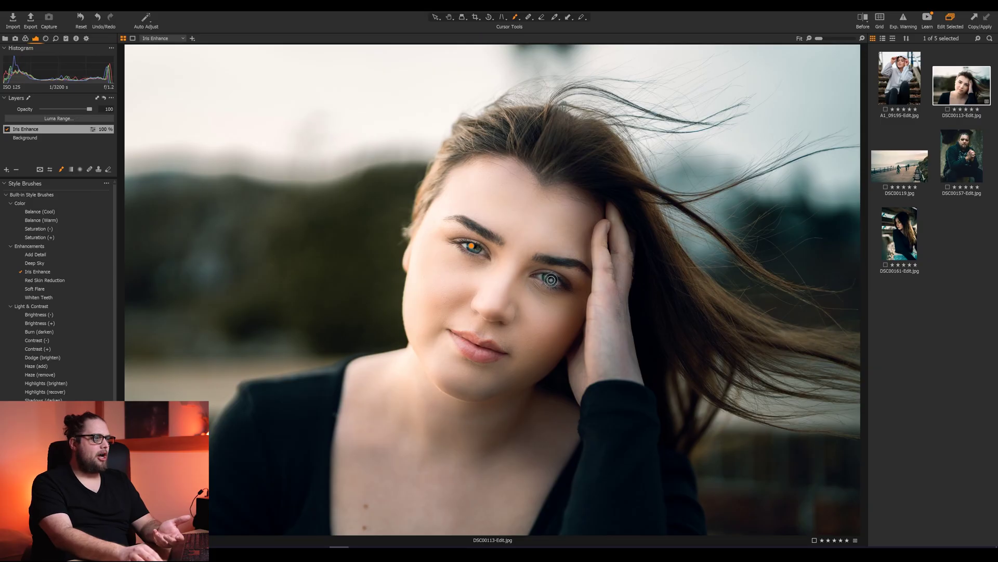
{"action": "left_click", "coordinate": [7, 129]}
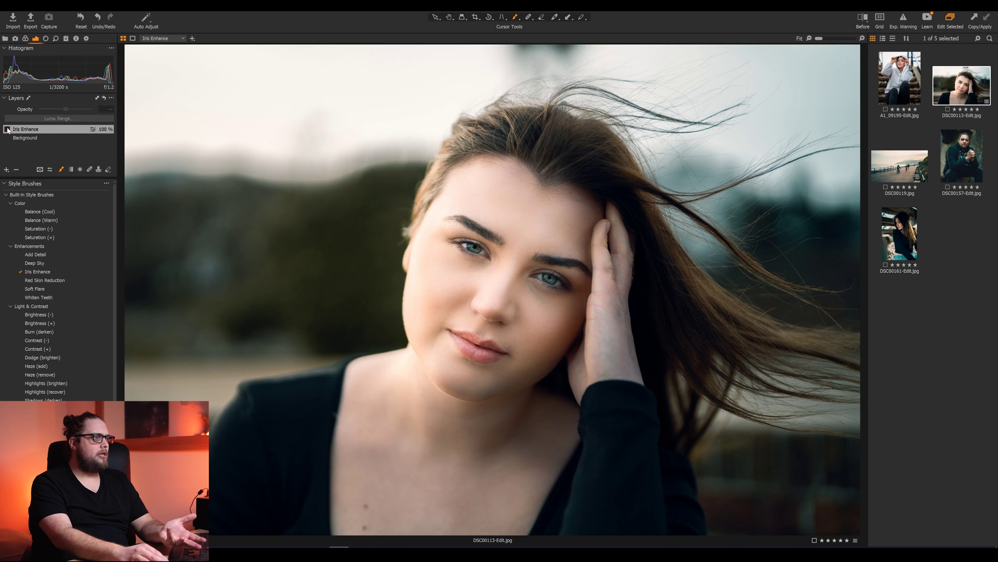
{"action": "left_click", "coordinate": [8, 130]}
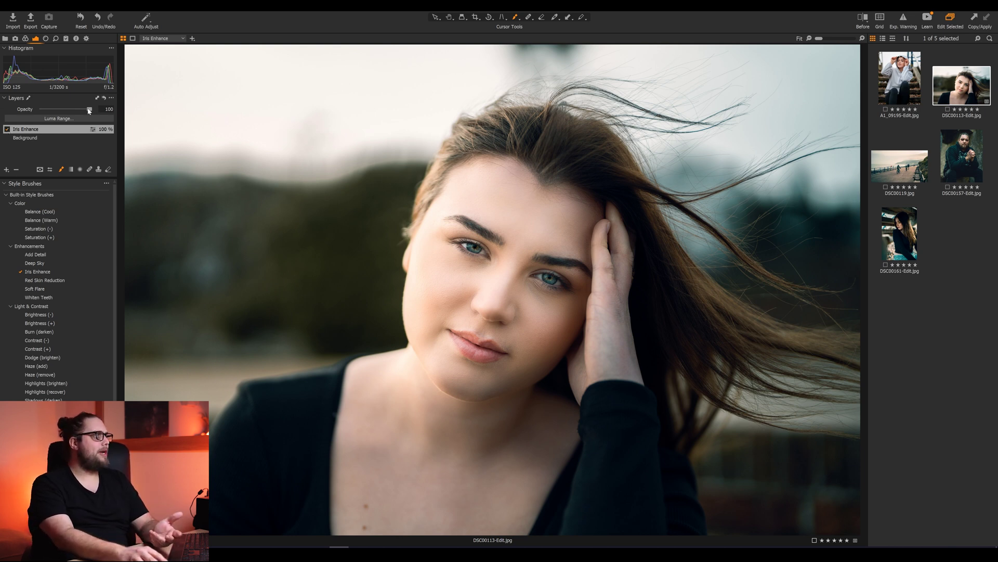
{"action": "left_click_drag", "start_coordinate": [89, 109], "coordinate": [79, 110]}
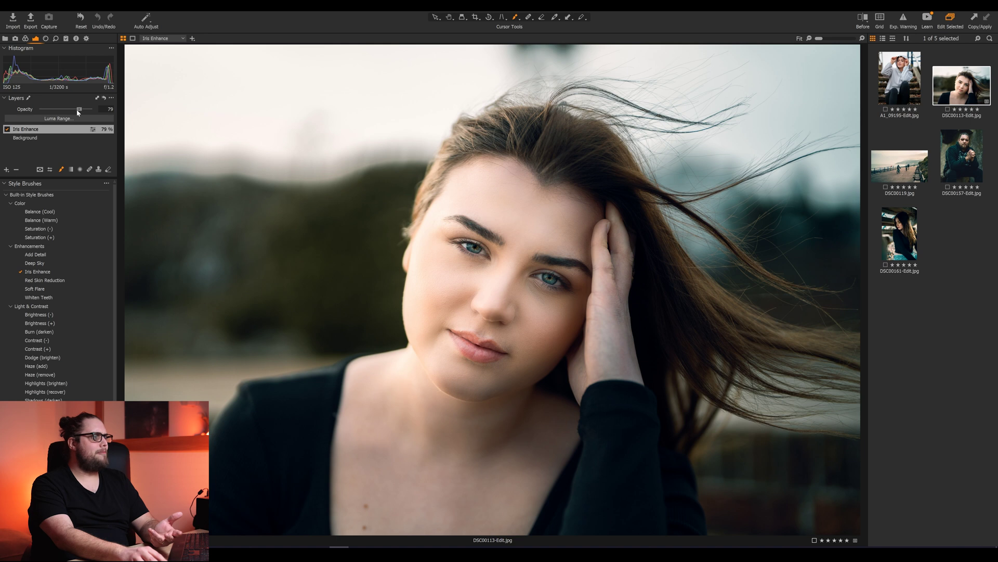
{"action": "left_click_drag", "start_coordinate": [69, 110], "coordinate": [56, 109]}
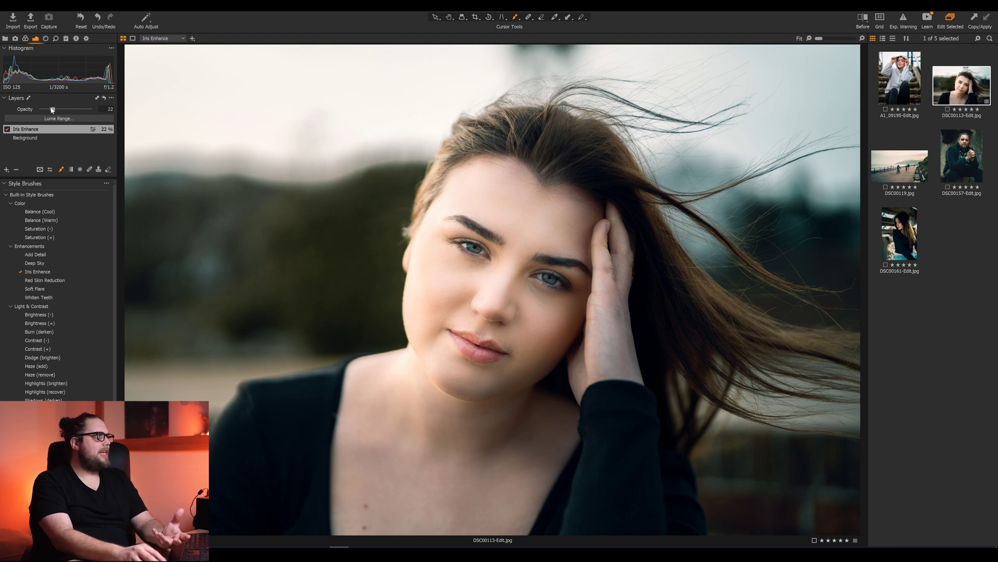
{"action": "left_click_drag", "start_coordinate": [52, 109], "coordinate": [107, 141]}
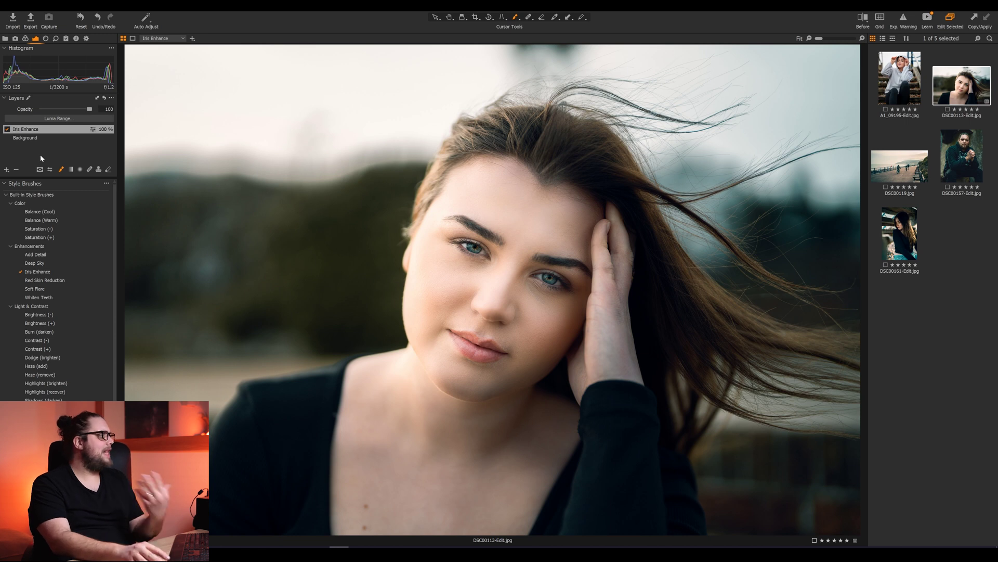
Paint Add Detail over the left cheek with the brush enlarged to size 710.
{"action": "left_click", "coordinate": [22, 255]}
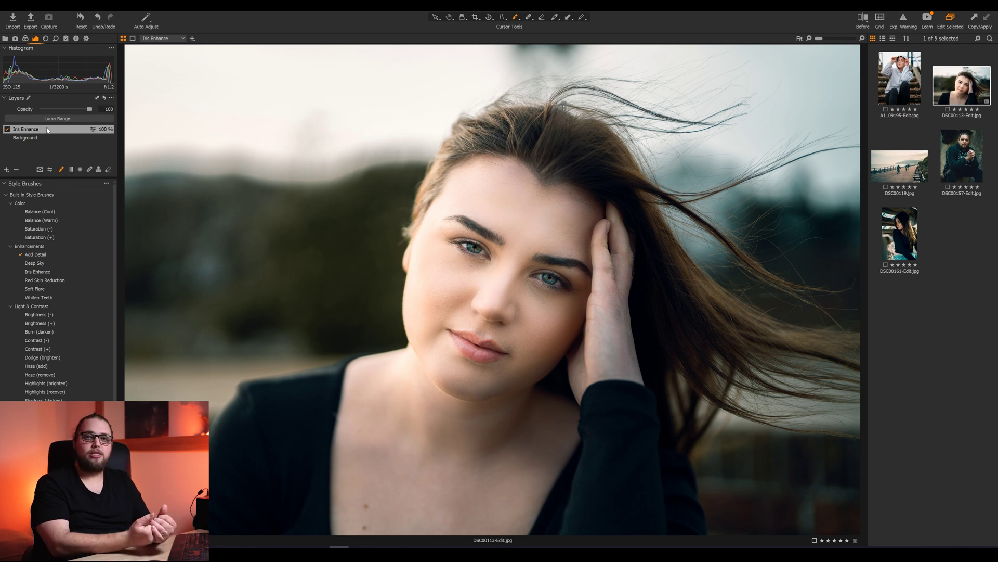
{"action": "right_click", "coordinate": [435, 296]}
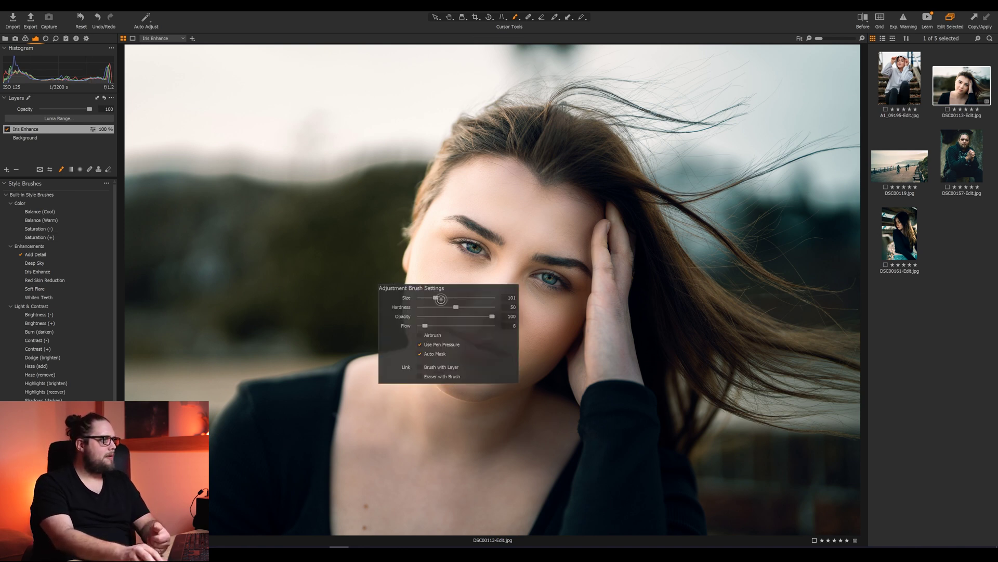
{"action": "left_click_drag", "start_coordinate": [436, 297], "coordinate": [452, 298]}
{"action": "mouse_move", "coordinate": [457, 245]}
{"action": "left_mouse_down"}
{"action": "mouse_move", "coordinate": [437, 275]}
{"action": "mouse_move", "coordinate": [437, 305]}
{"action": "mouse_move", "coordinate": [434, 284]}
{"action": "mouse_move", "coordinate": [455, 292]}
{"action": "mouse_move", "coordinate": [431, 310]}
{"action": "mouse_move", "coordinate": [438, 276]}
{"action": "mouse_move", "coordinate": [426, 320]}
{"action": "mouse_move", "coordinate": [435, 305]}
{"action": "mouse_move", "coordinate": [453, 367]}
{"action": "mouse_move", "coordinate": [442, 290]}
{"action": "left_mouse_up"}
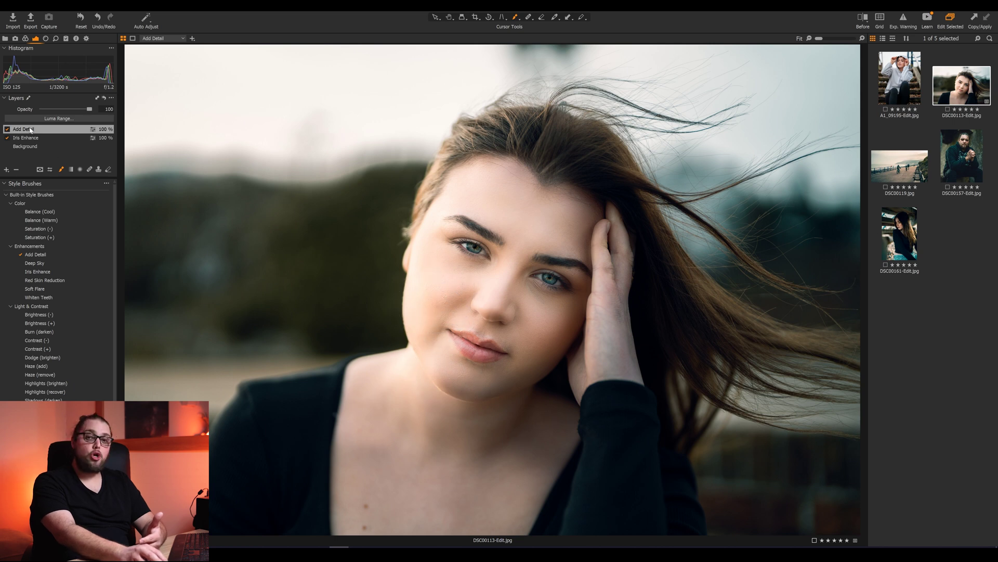
{"action": "left_click", "coordinate": [438, 275]}
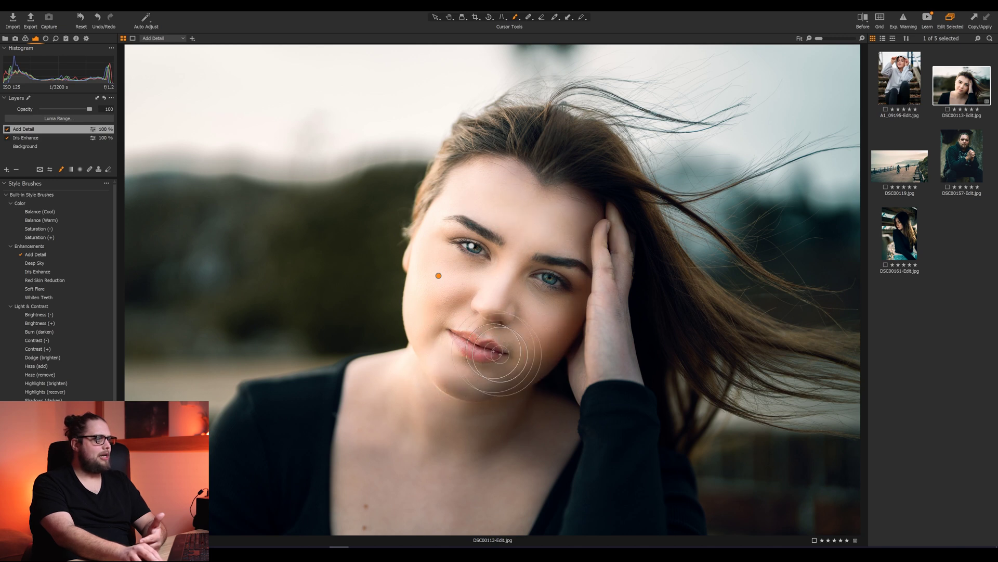
Toggle the Add Detail layer off and back on to compare before and after.
{"action": "left_click", "coordinate": [8, 130]}
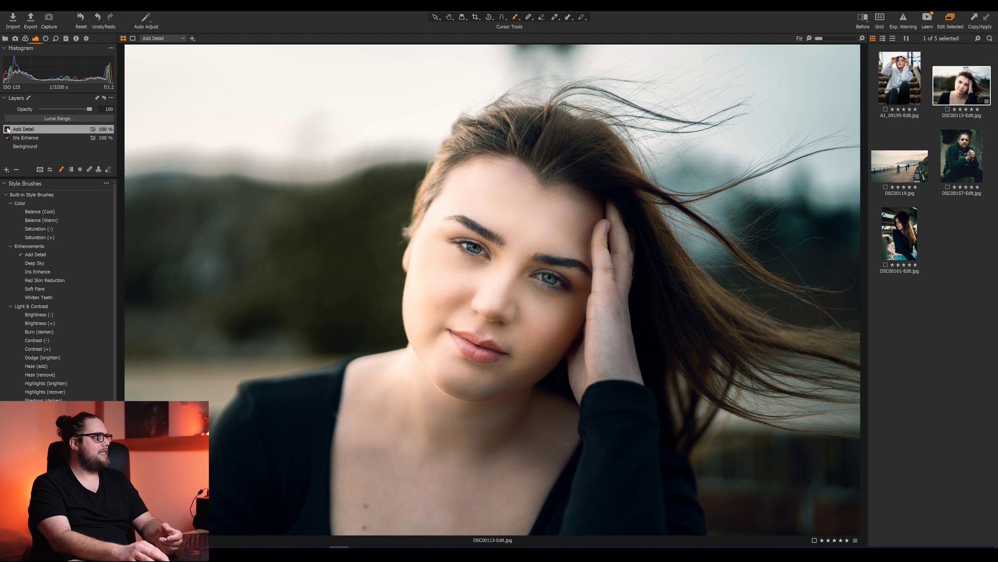
{"action": "left_click", "coordinate": [7, 129]}
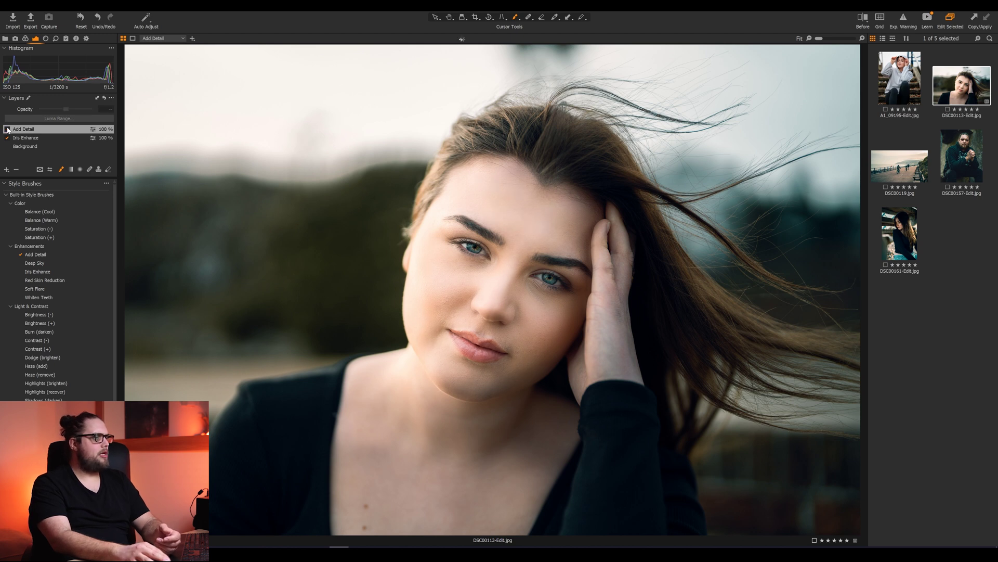
{"action": "left_click", "coordinate": [8, 129]}
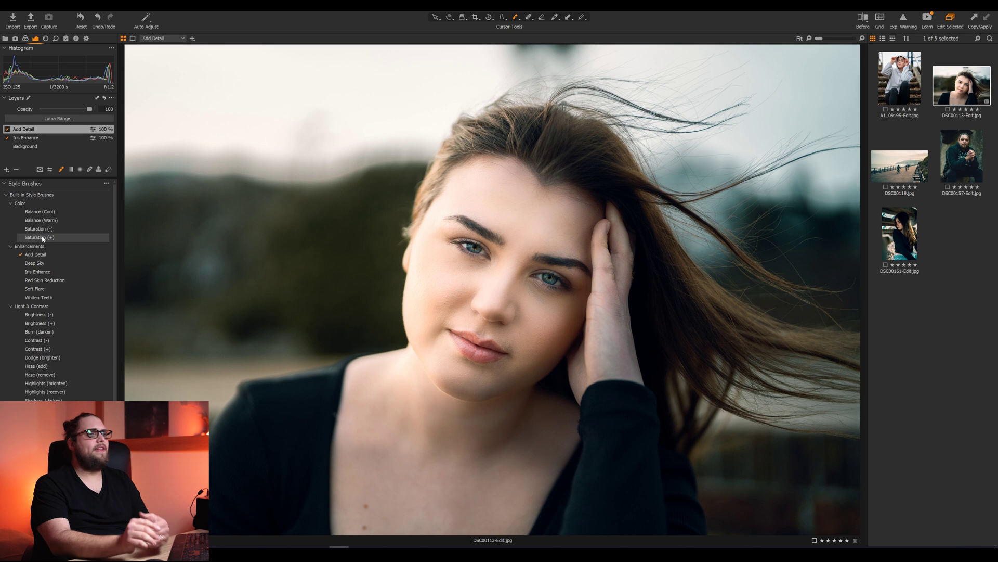
Open DSC00119 and paint Deep Sky across the sky with an enlarged brush, comparing it off and on.
{"action": "left_click", "coordinate": [909, 182]}
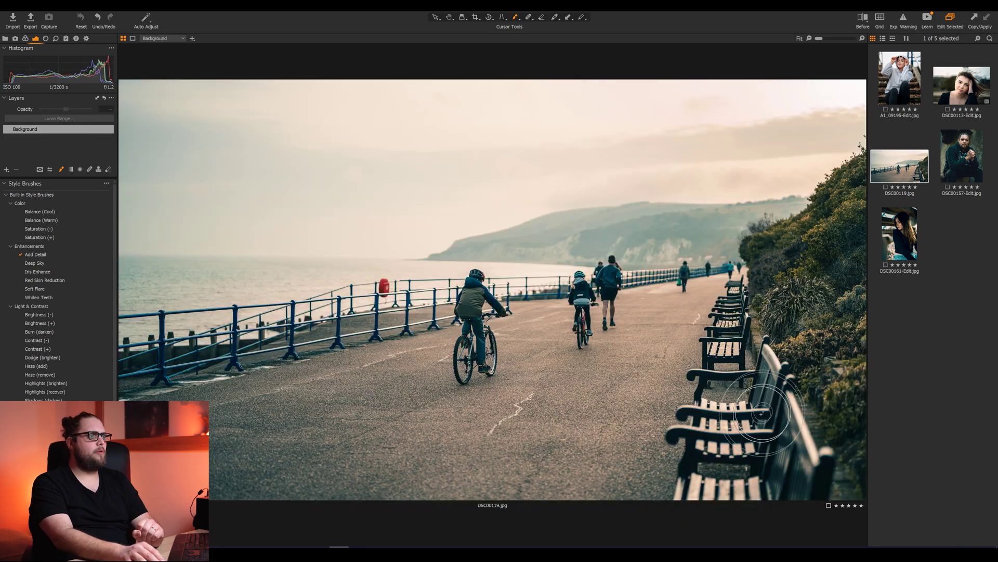
{"action": "left_click", "coordinate": [46, 264]}
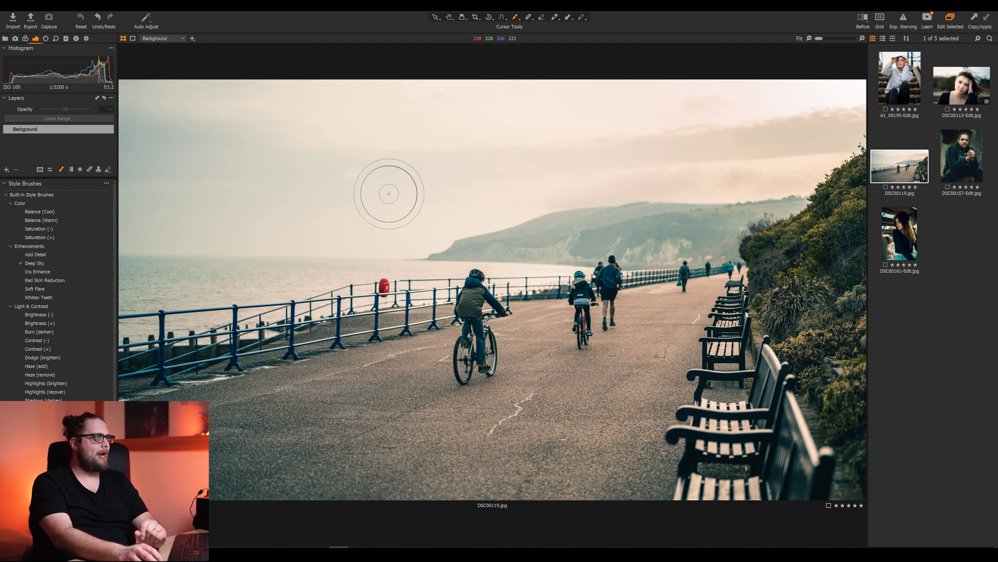
{"action": "right_click", "coordinate": [351, 194]}
{"action": "left_click_drag", "start_coordinate": [353, 195], "coordinate": [380, 196]}
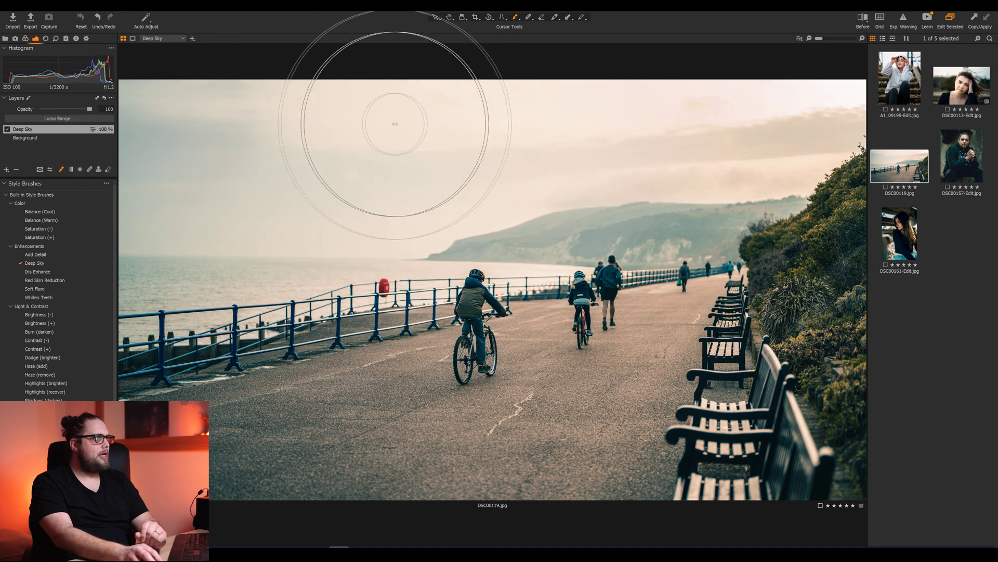
{"action": "mouse_move", "coordinate": [208, 208]}
{"action": "left_mouse_down"}
{"action": "mouse_move", "coordinate": [370, 204]}
{"action": "mouse_move", "coordinate": [529, 184]}
{"action": "mouse_move", "coordinate": [416, 205]}
{"action": "mouse_move", "coordinate": [173, 202]}
{"action": "mouse_move", "coordinate": [338, 211]}
{"action": "mouse_move", "coordinate": [710, 163]}
{"action": "mouse_move", "coordinate": [406, 161]}
{"action": "mouse_move", "coordinate": [784, 133]}
{"action": "mouse_move", "coordinate": [820, 140]}
{"action": "mouse_move", "coordinate": [785, 201]}
{"action": "left_mouse_up"}
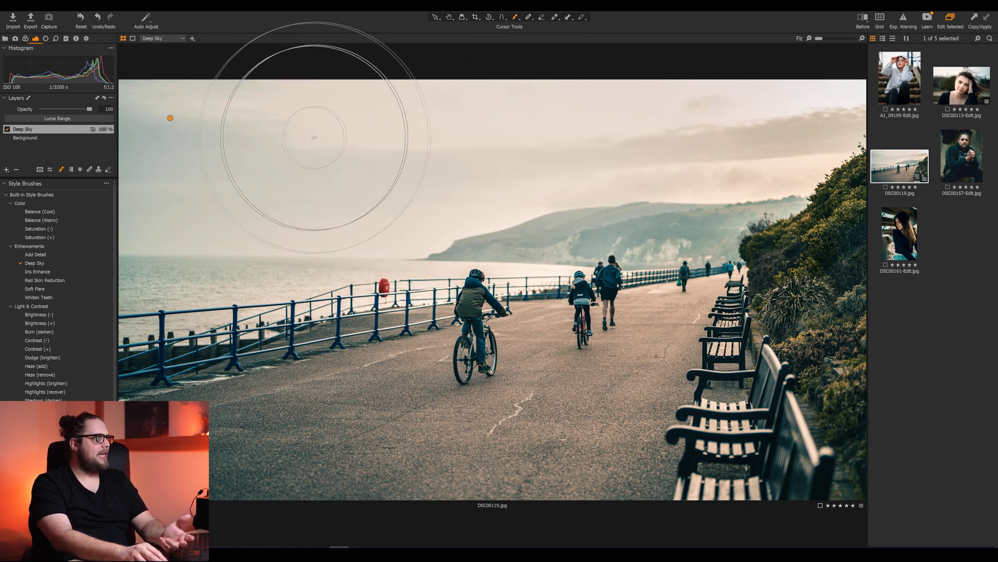
{"action": "left_click", "coordinate": [7, 129]}
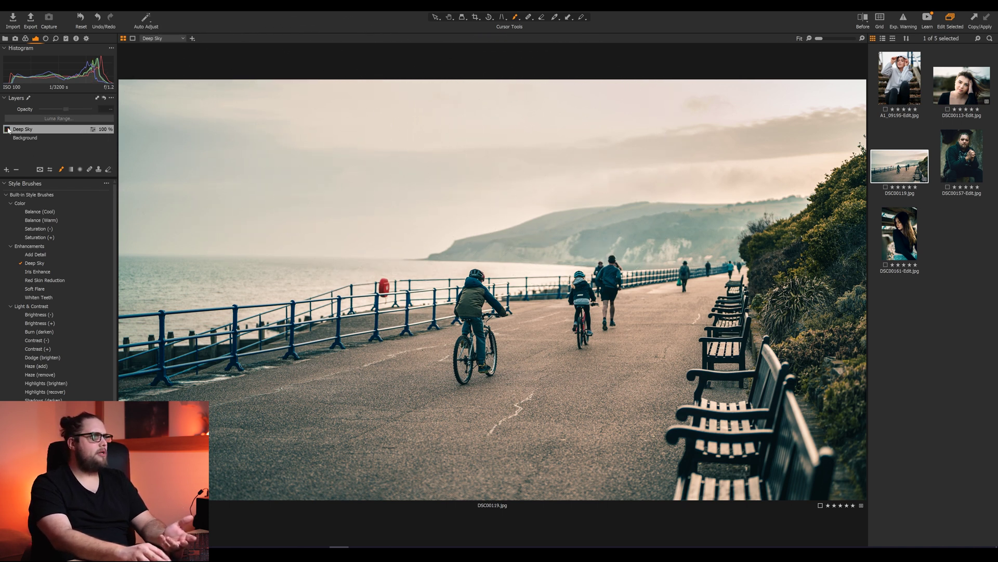
{"action": "left_click", "coordinate": [7, 129]}
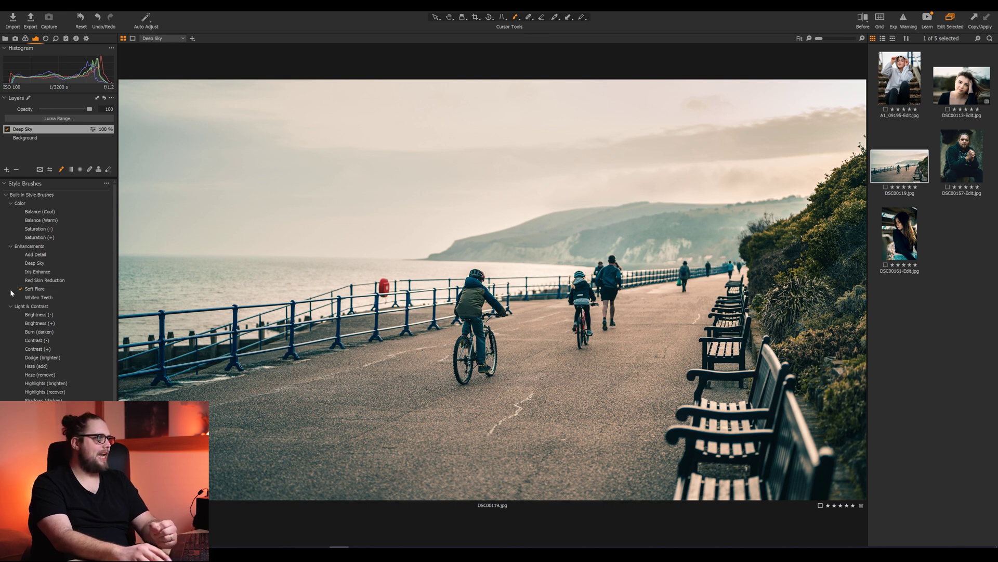
Add a Soft Flare layer and brush it over the sky and hill on the right.
{"action": "left_click", "coordinate": [756, 161]}
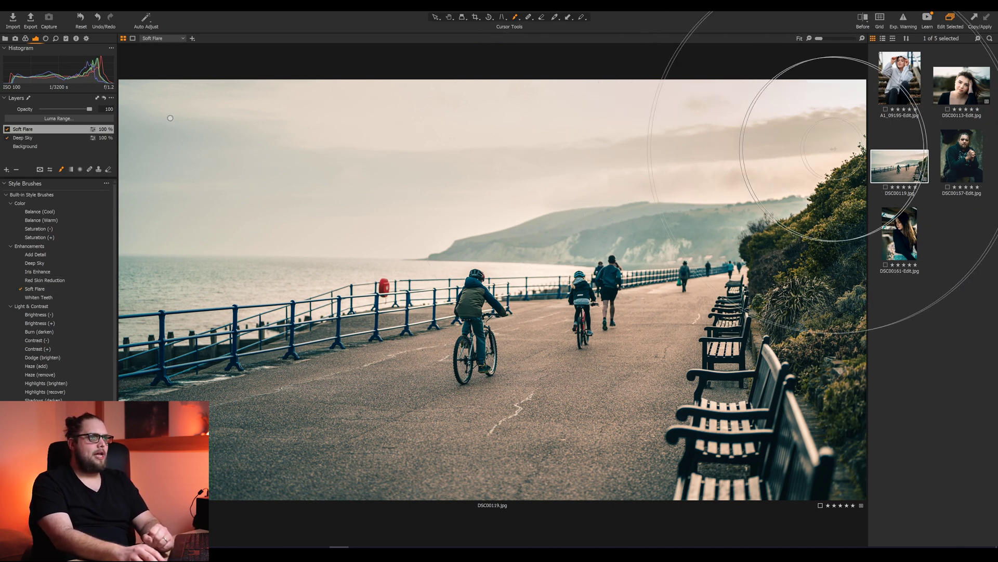
{"action": "mouse_move", "coordinate": [765, 138]}
{"action": "left_mouse_down"}
{"action": "mouse_move", "coordinate": [780, 123]}
{"action": "mouse_move", "coordinate": [769, 89]}
{"action": "mouse_move", "coordinate": [802, 167]}
{"action": "mouse_move", "coordinate": [723, 143]}
{"action": "mouse_move", "coordinate": [791, 212]}
{"action": "mouse_move", "coordinate": [769, 123]}
{"action": "mouse_move", "coordinate": [736, 223]}
{"action": "mouse_move", "coordinate": [852, 407]}
{"action": "left_mouse_up"}
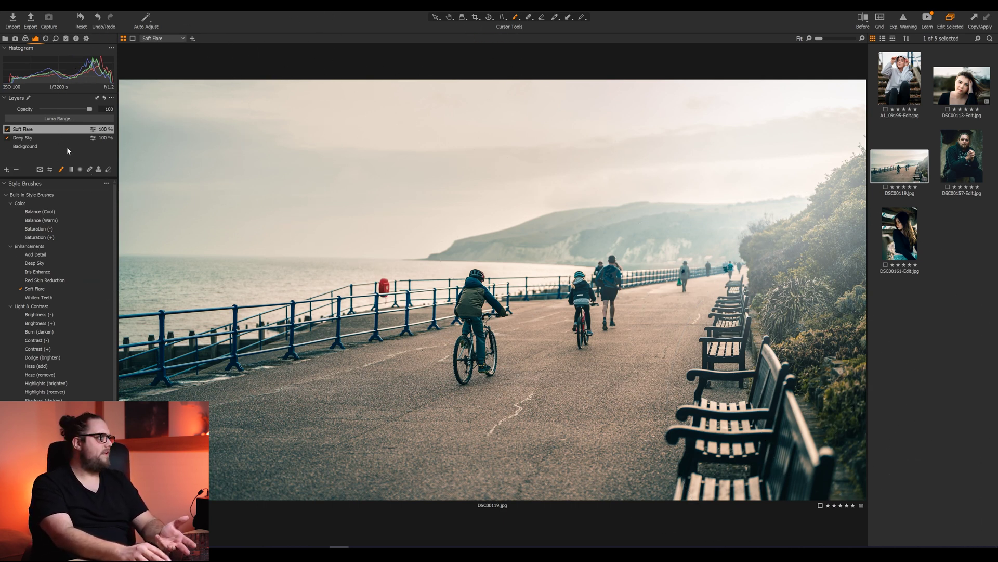
Warm the Soft Flare layer to 11424 K, raise exposure to 0.39, and set opacity to 51%.
{"action": "left_click", "coordinate": [5, 184]}
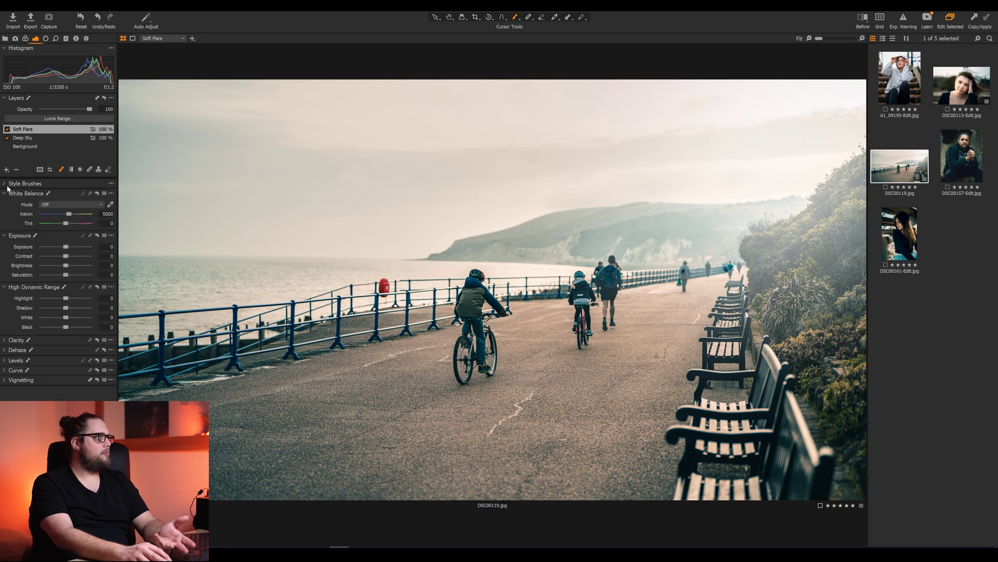
{"action": "left_click_drag", "start_coordinate": [68, 213], "coordinate": [88, 219]}
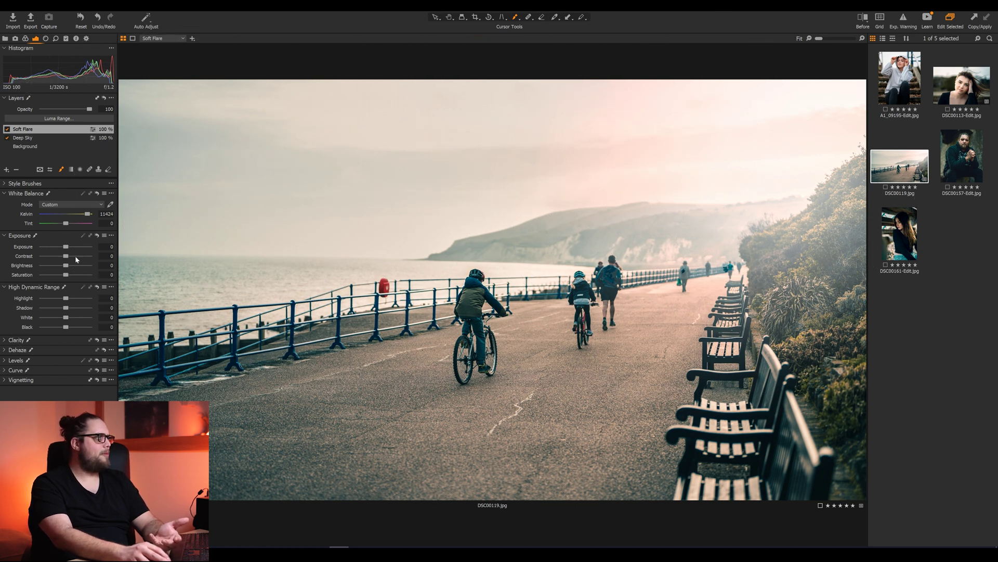
{"action": "left_click_drag", "start_coordinate": [66, 248], "coordinate": [68, 249]}
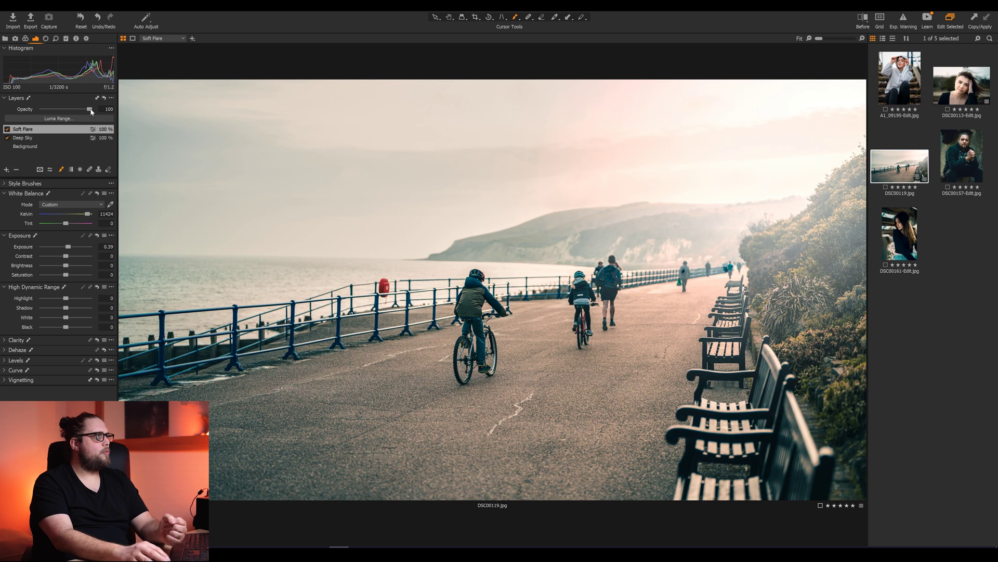
{"action": "left_click_drag", "start_coordinate": [90, 109], "coordinate": [68, 110]}
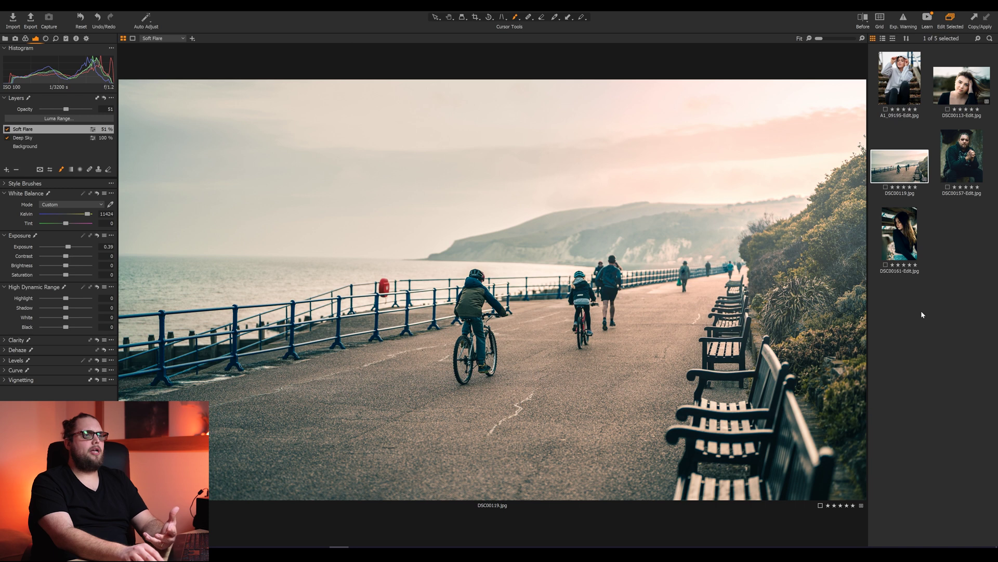
Open the DSC00161-Edit portrait and show the built-in style brush list.
{"action": "left_click", "coordinate": [913, 235]}
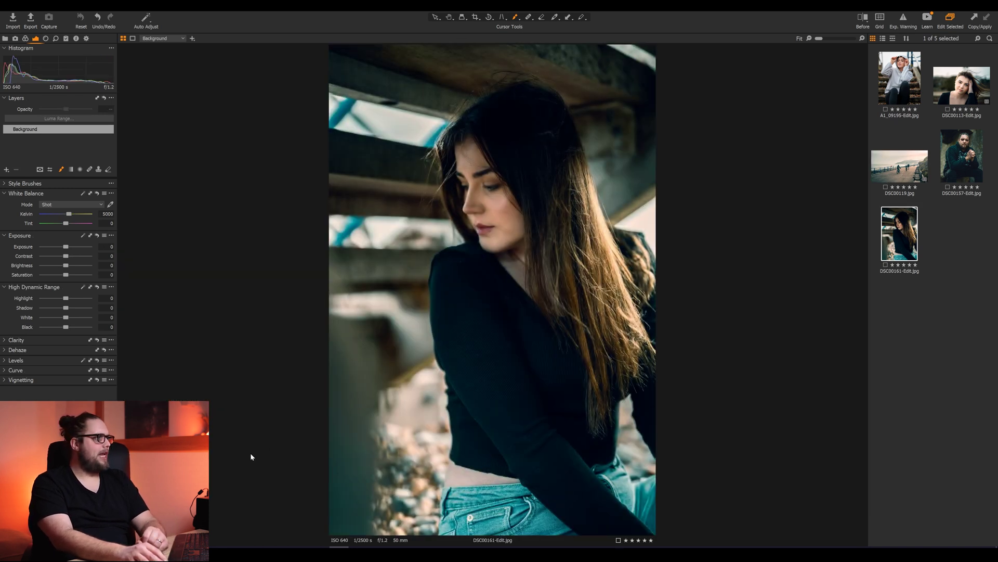
{"action": "left_click", "coordinate": [6, 184]}
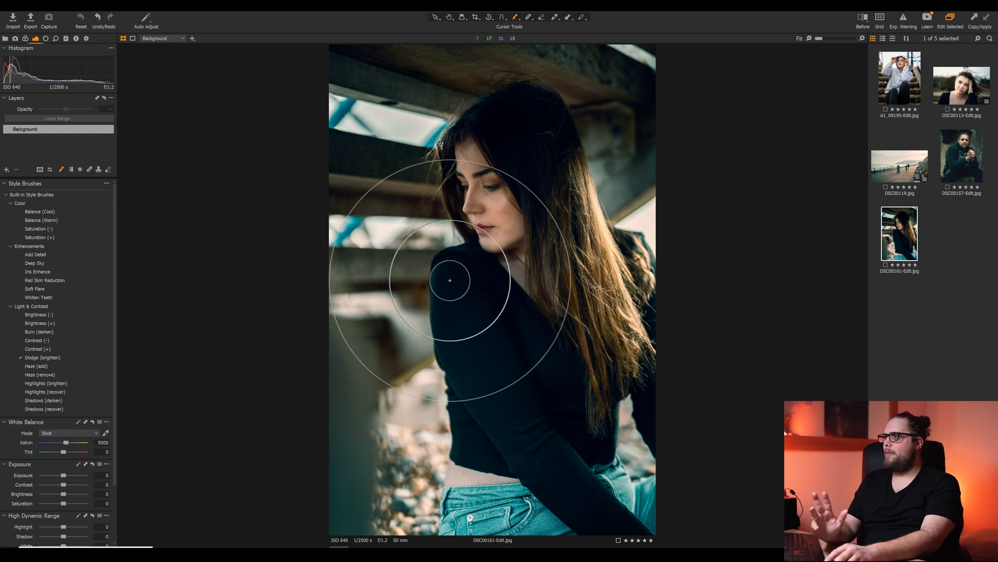
Paint Dodge (brighten) over the woman's hair with a size 492 brush, then compare it off and on.
{"action": "right_click", "coordinate": [477, 287]}
{"action": "left_click_drag", "start_coordinate": [492, 289], "coordinate": [471, 289]}
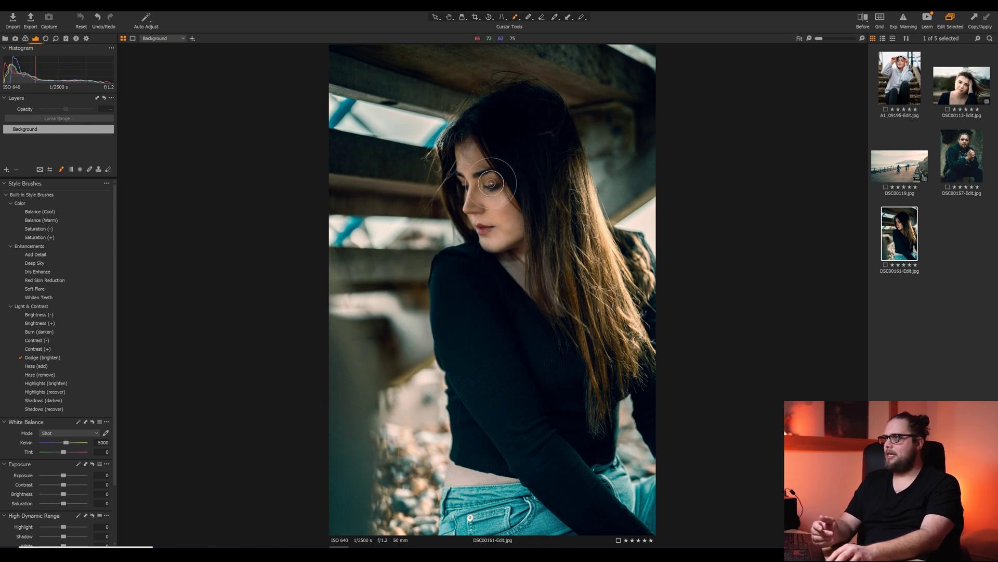
{"action": "mouse_move", "coordinate": [478, 158]}
{"action": "left_mouse_down"}
{"action": "mouse_move", "coordinate": [517, 233]}
{"action": "mouse_move", "coordinate": [479, 156]}
{"action": "mouse_move", "coordinate": [509, 242]}
{"action": "mouse_move", "coordinate": [479, 151]}
{"action": "mouse_move", "coordinate": [514, 222]}
{"action": "mouse_move", "coordinate": [487, 181]}
{"action": "mouse_move", "coordinate": [507, 227]}
{"action": "mouse_move", "coordinate": [485, 151]}
{"action": "mouse_move", "coordinate": [518, 251]}
{"action": "mouse_move", "coordinate": [492, 167]}
{"action": "mouse_move", "coordinate": [565, 161]}
{"action": "mouse_move", "coordinate": [610, 293]}
{"action": "mouse_move", "coordinate": [589, 193]}
{"action": "mouse_move", "coordinate": [638, 326]}
{"action": "mouse_move", "coordinate": [590, 234]}
{"action": "mouse_move", "coordinate": [604, 346]}
{"action": "mouse_move", "coordinate": [583, 201]}
{"action": "mouse_move", "coordinate": [588, 227]}
{"action": "left_mouse_up"}
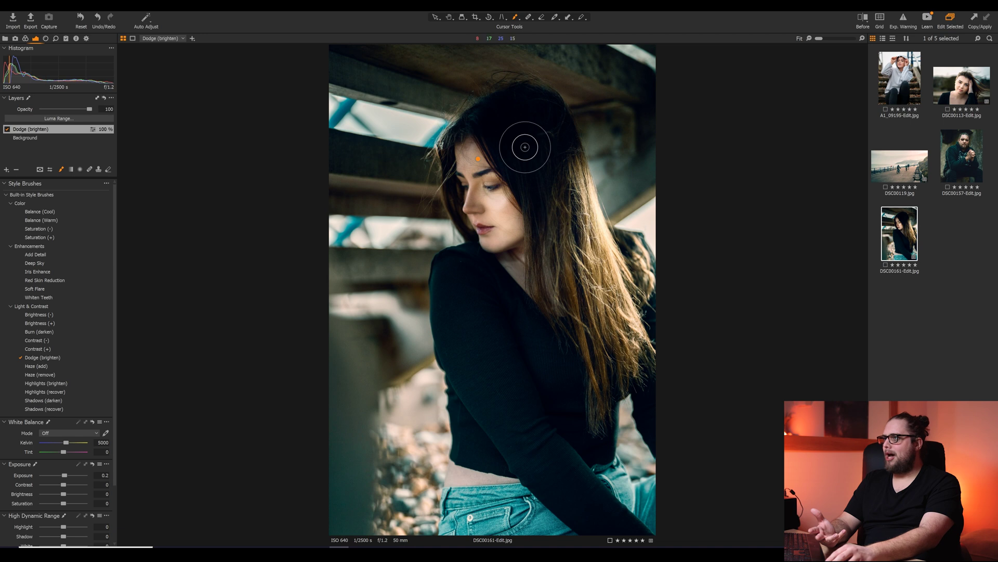
{"action": "left_click", "coordinate": [7, 129]}
{"action": "left_click", "coordinate": [8, 129]}
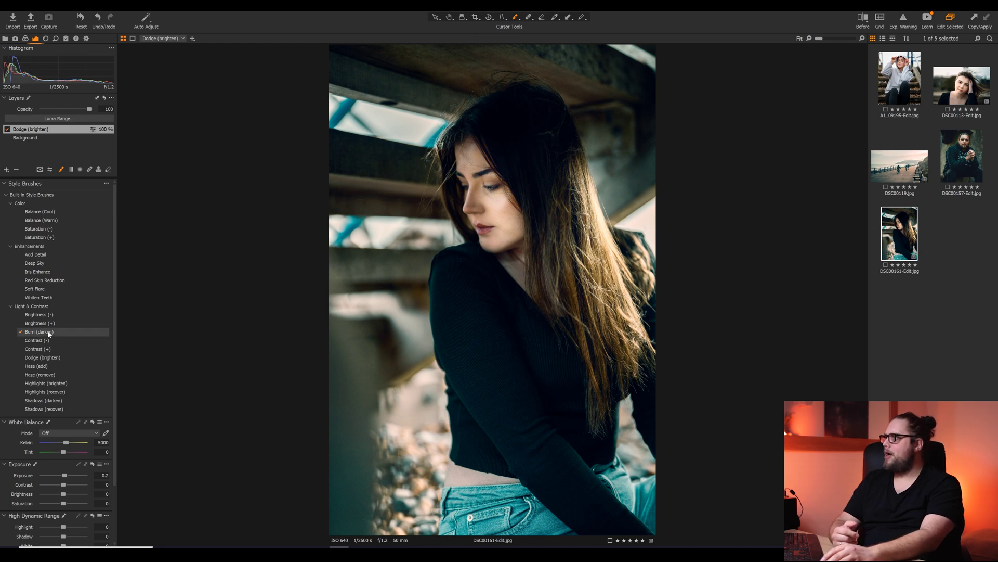
Start a Burn (darken) layer above the dodge layer to darken the hair.
{"action": "right_click", "coordinate": [461, 160]}
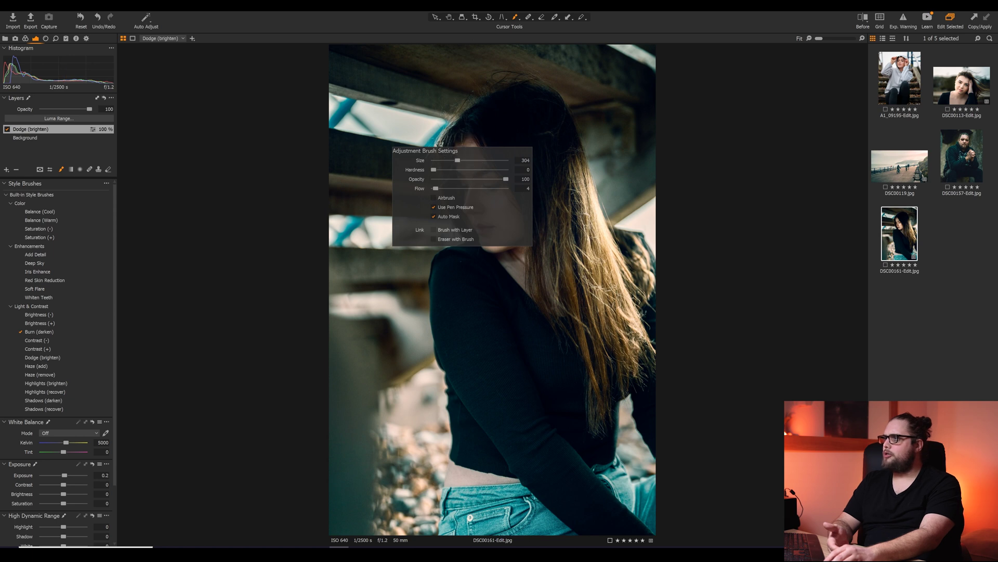
{"action": "left_click", "coordinate": [462, 142]}
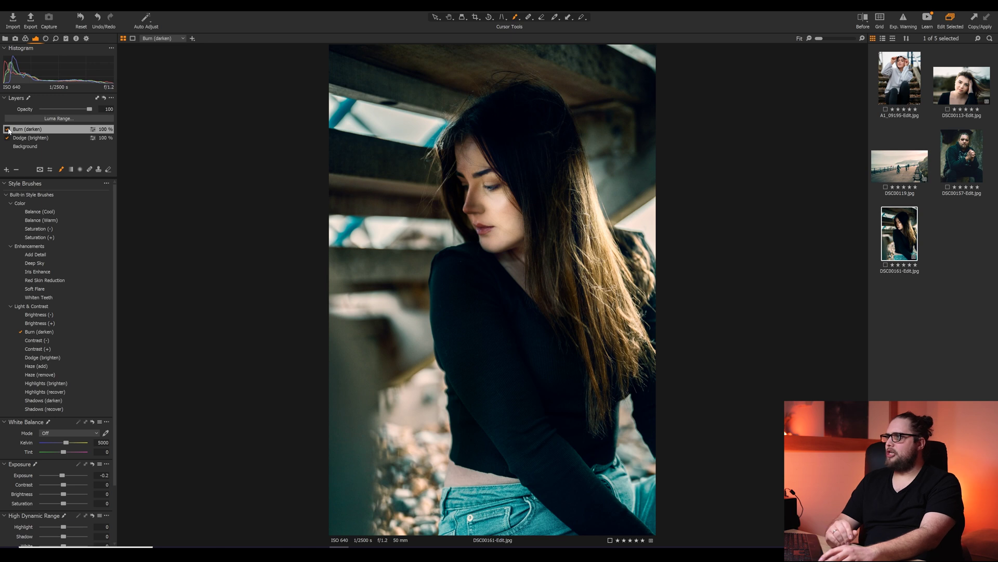
Compare the Burn (darken) layer off and on, then lower its opacity to 46%.
{"action": "left_click", "coordinate": [7, 129]}
{"action": "left_click", "coordinate": [8, 129]}
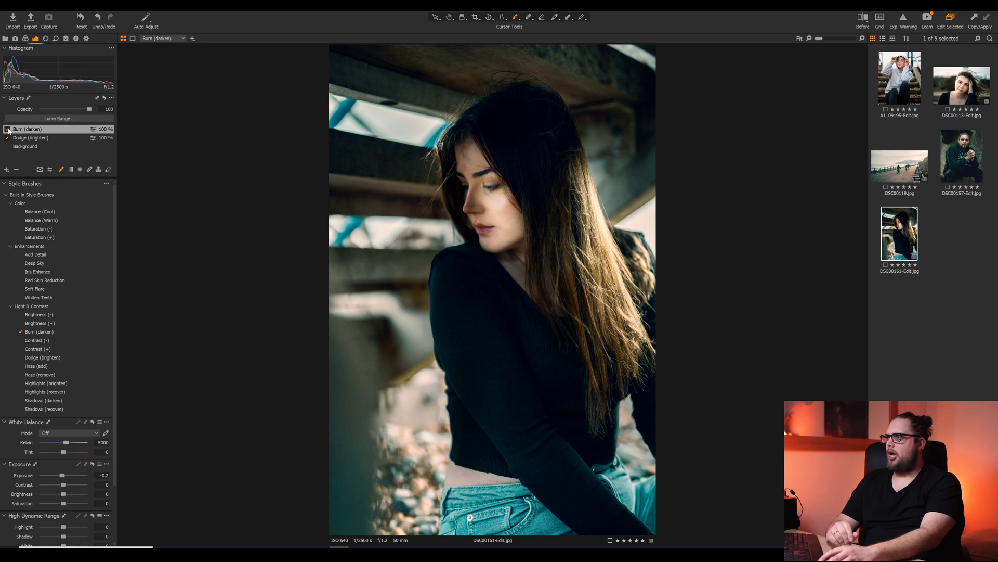
{"action": "left_click", "coordinate": [7, 129]}
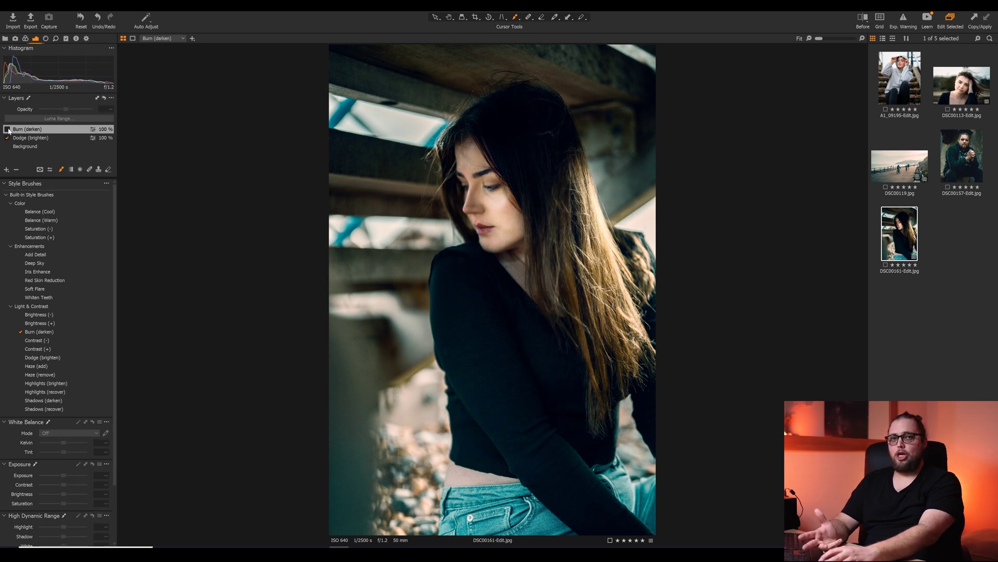
{"action": "left_click", "coordinate": [7, 129]}
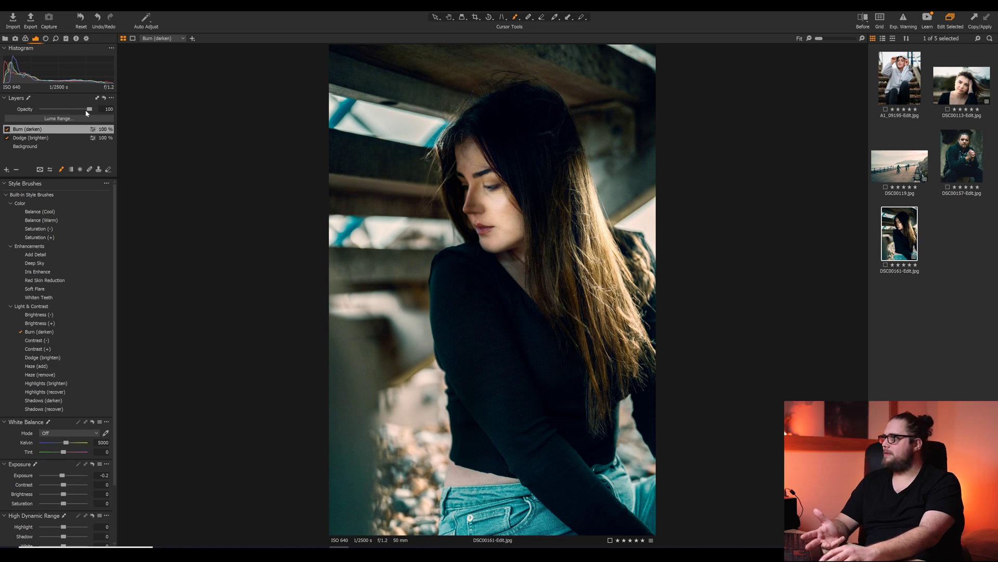
{"action": "left_click_drag", "start_coordinate": [90, 111], "coordinate": [66, 110]}
{"action": "left_click", "coordinate": [47, 138]}
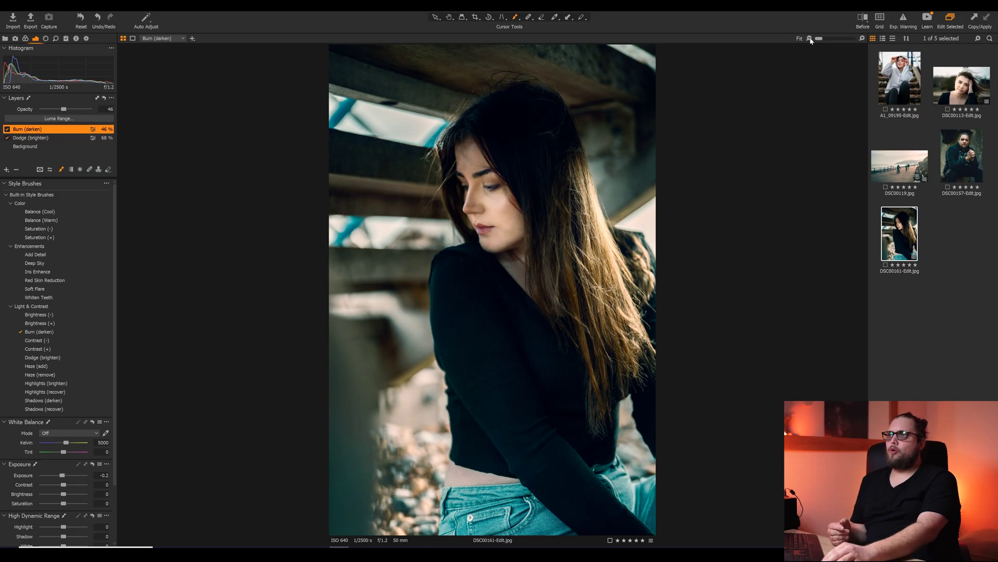
Turn on the Before split view and slide the divider across the portrait to compare edits.
{"action": "left_click", "coordinate": [862, 20]}
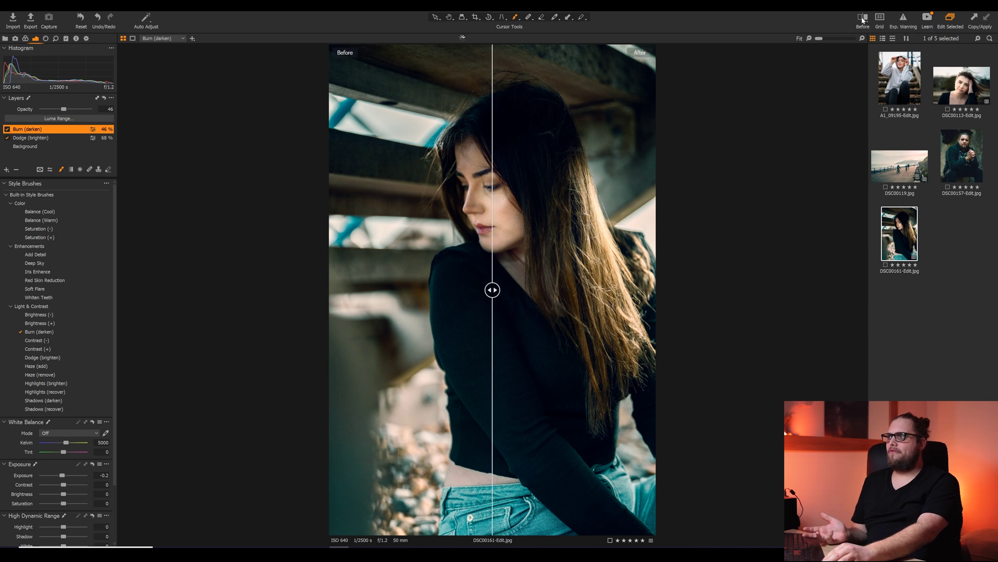
{"action": "left_click_drag", "start_coordinate": [498, 288], "coordinate": [264, 323]}
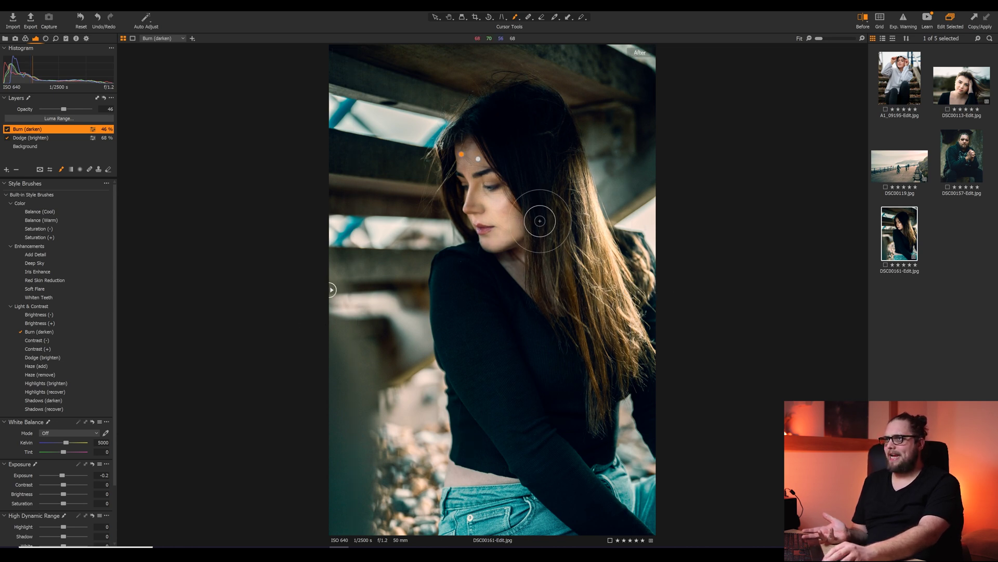